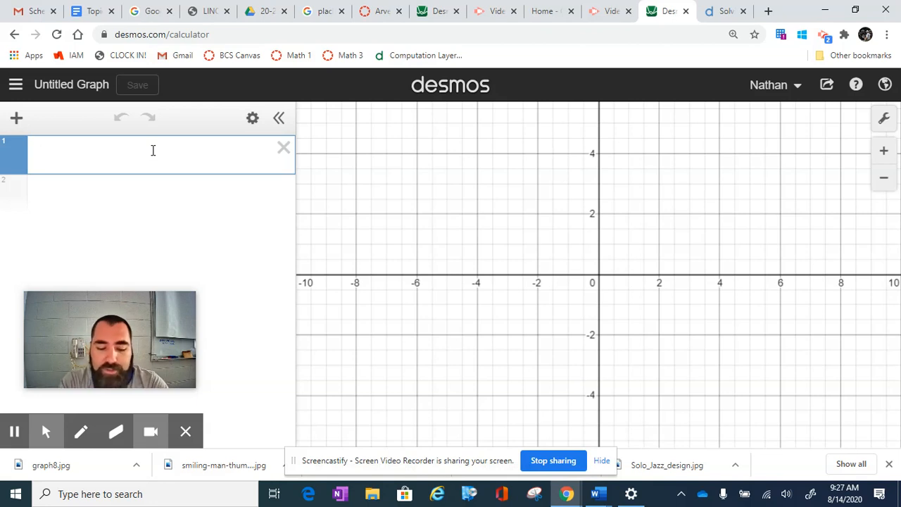
Step: Evaluate 300 − 50 in the first expression line and clear the line
text(300)
text(-50)
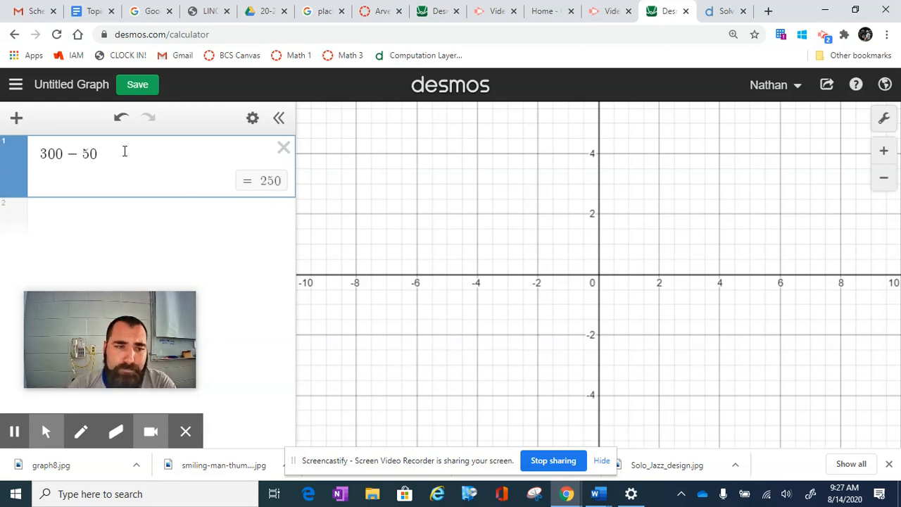
drag(124, 151, 28, 153)
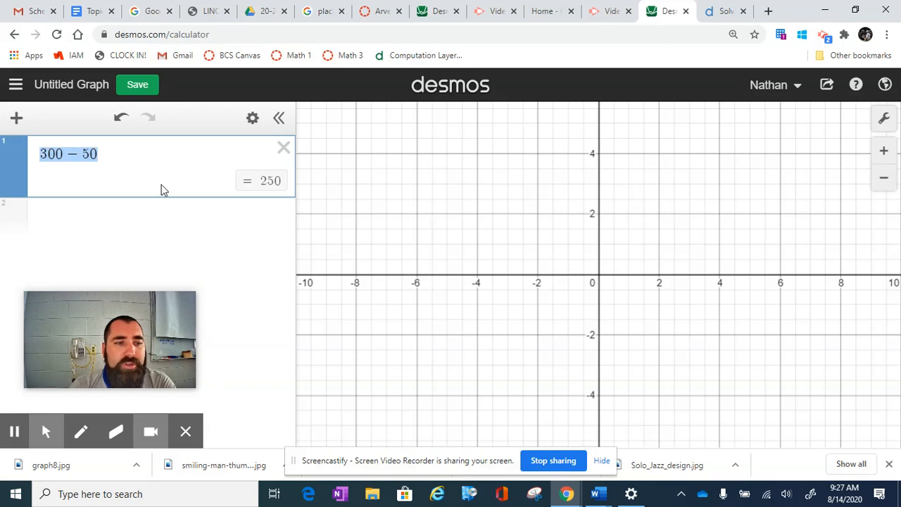
key(BackSpace)
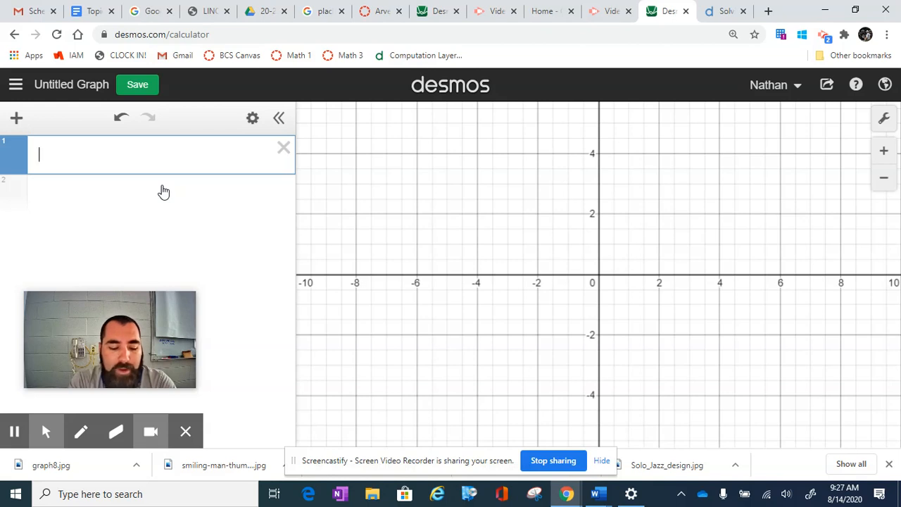
Step: Enter the fraction 1/2 in the first expression line to get its decimal value, and clear the line
text(1)
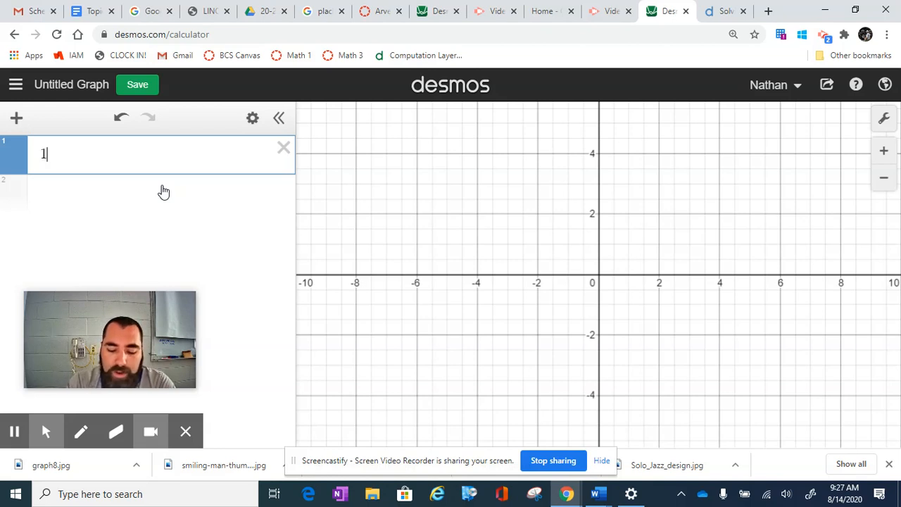
text(/2)
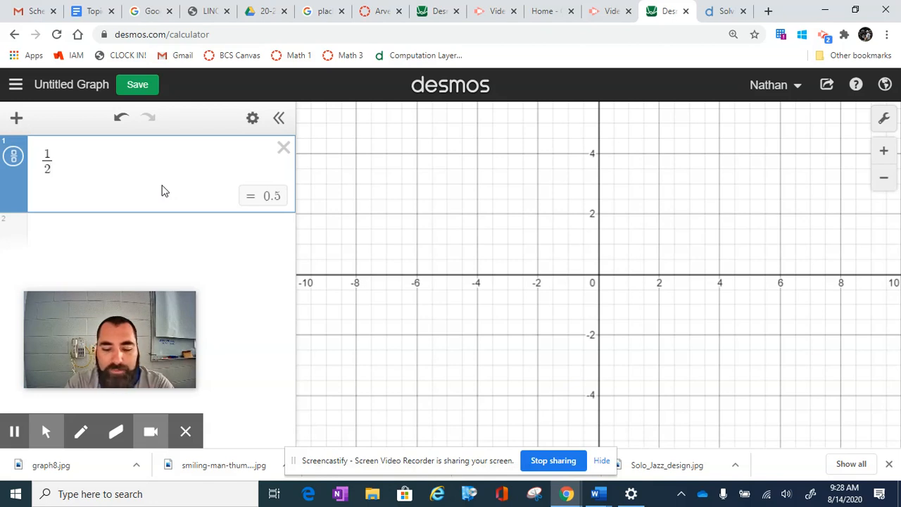
key(BackSpace)
key(BackSpace)
key(BackSpace)
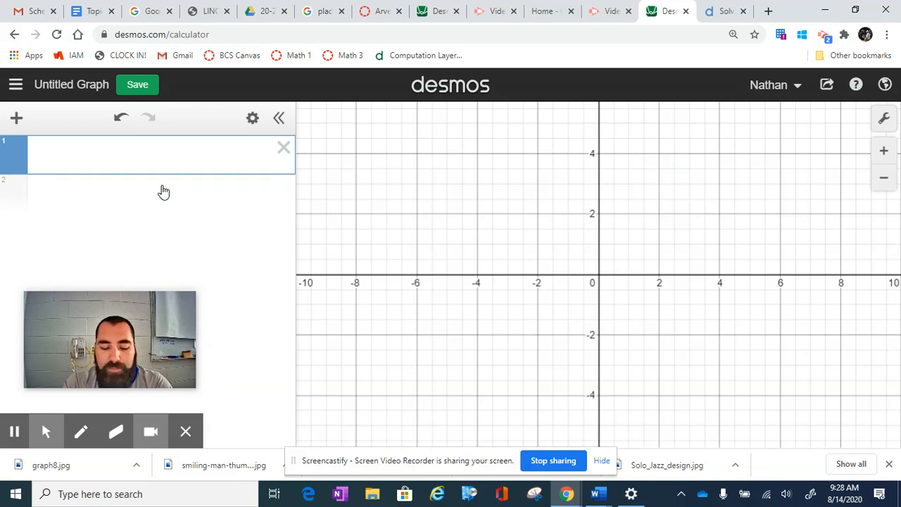
Step: Evaluate 3 squared plus 5, with the 5 outside the exponent, and remove the added 5
text(3)
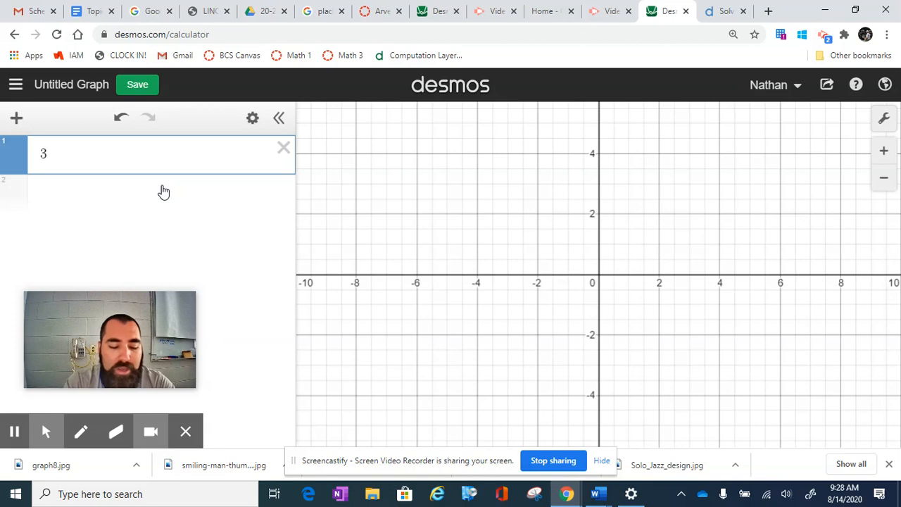
text(^)
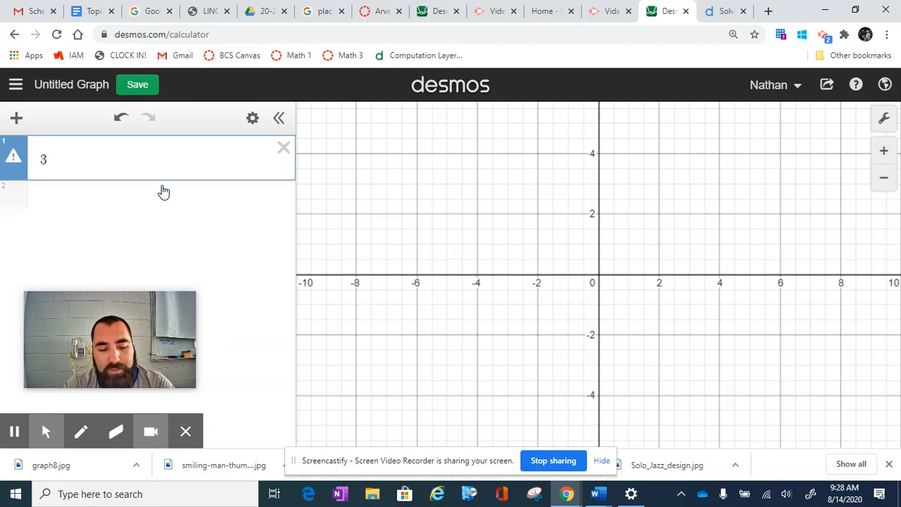
text(2)
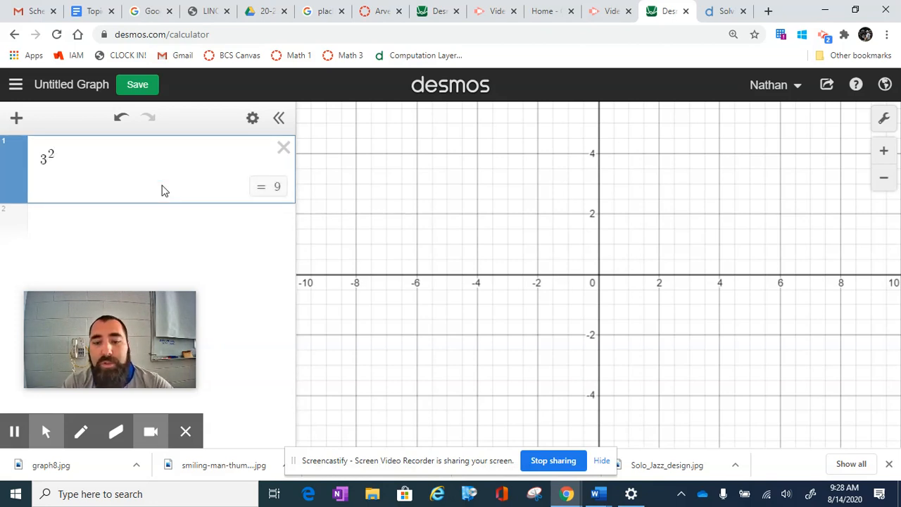
text(+5)
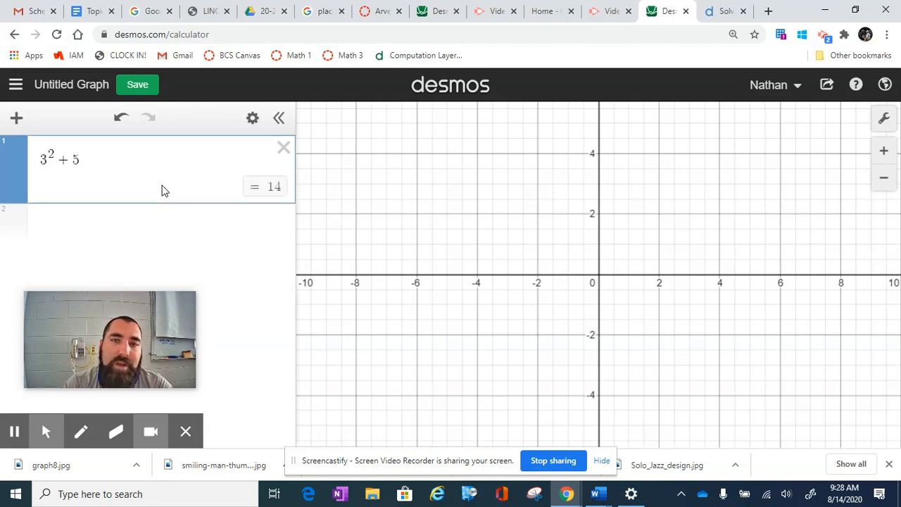
key(BackSpace)
key(BackSpace)
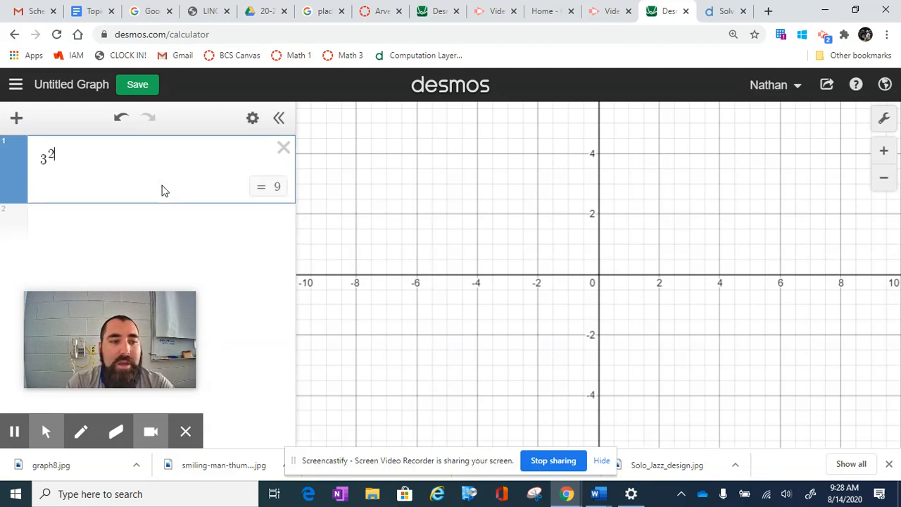
Step: Replace the exponent of 3 with (2+5) in parentheses to evaluate the power, and clear the expression
key(BackSpace)
key(BackSpace)
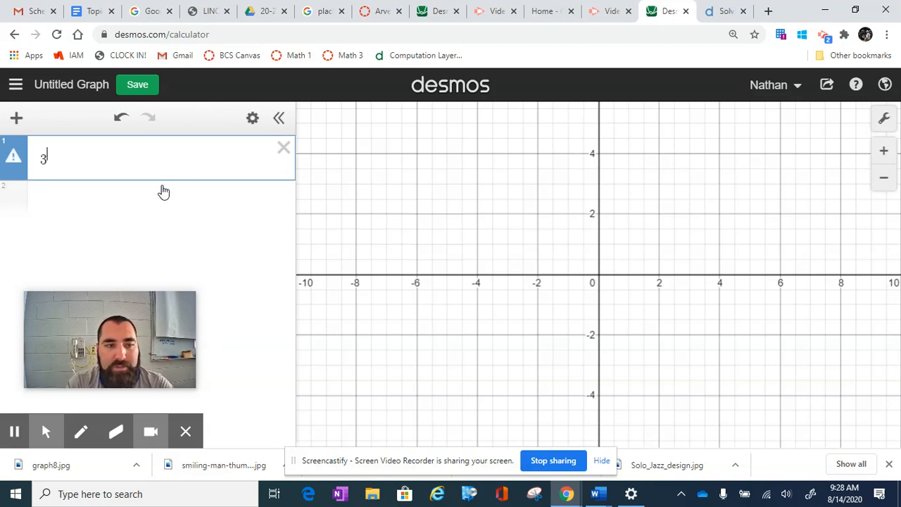
text(^()
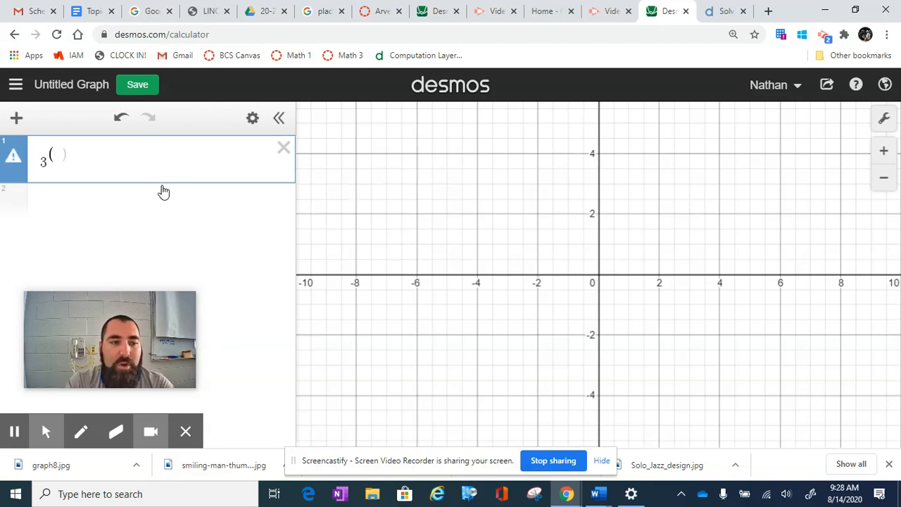
text(2+4)
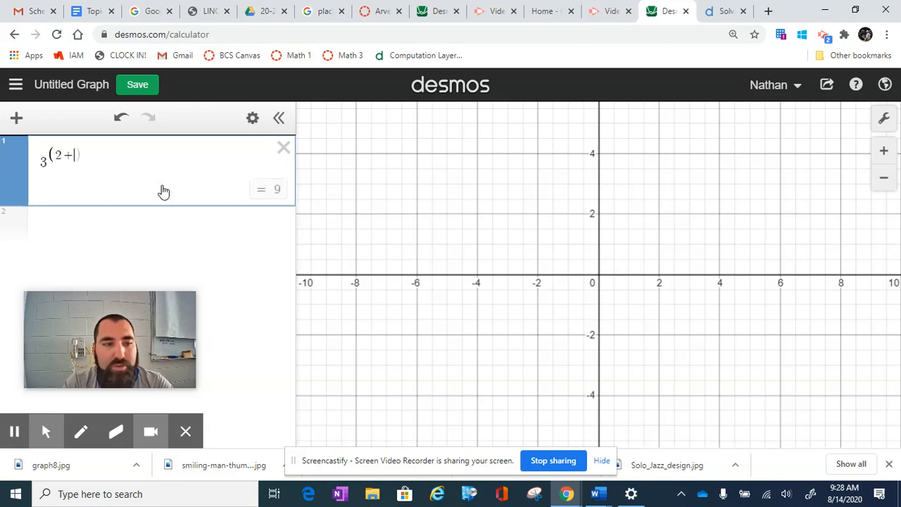
key(BackSpace)
text(5)
key(Right)
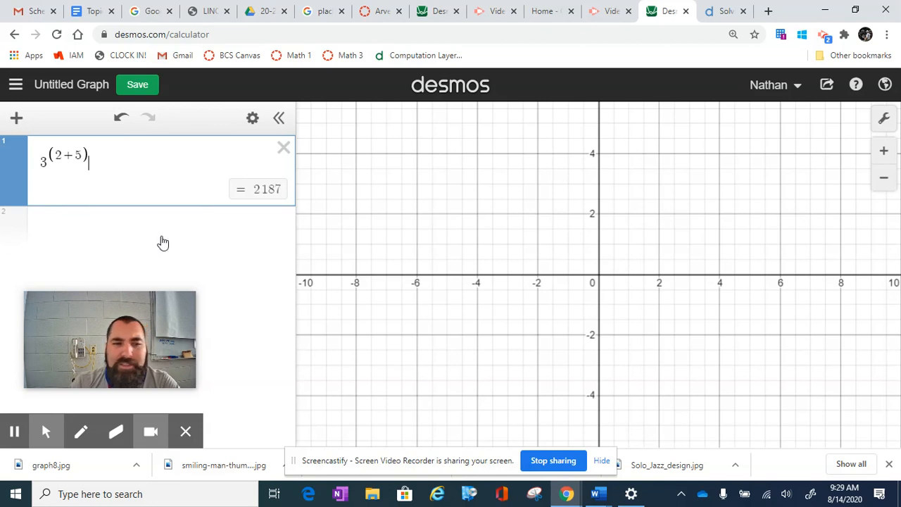
drag(132, 171, 3, 169)
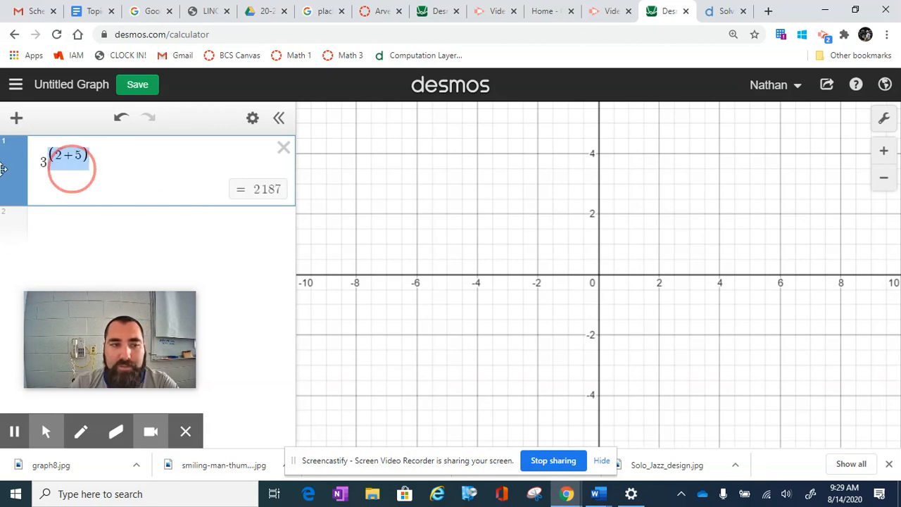
key(BackSpace)
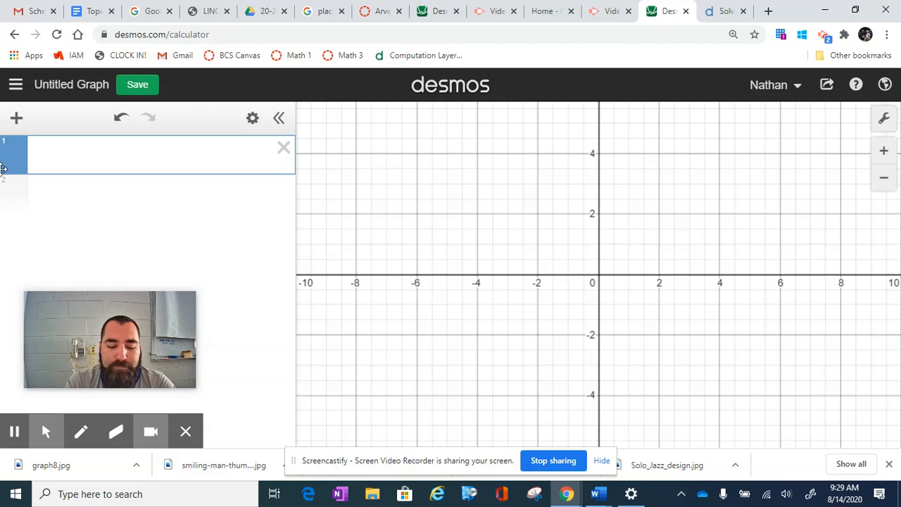
Step: Graph the line y = 2x from the first expression line and erase the equation
text(y = )
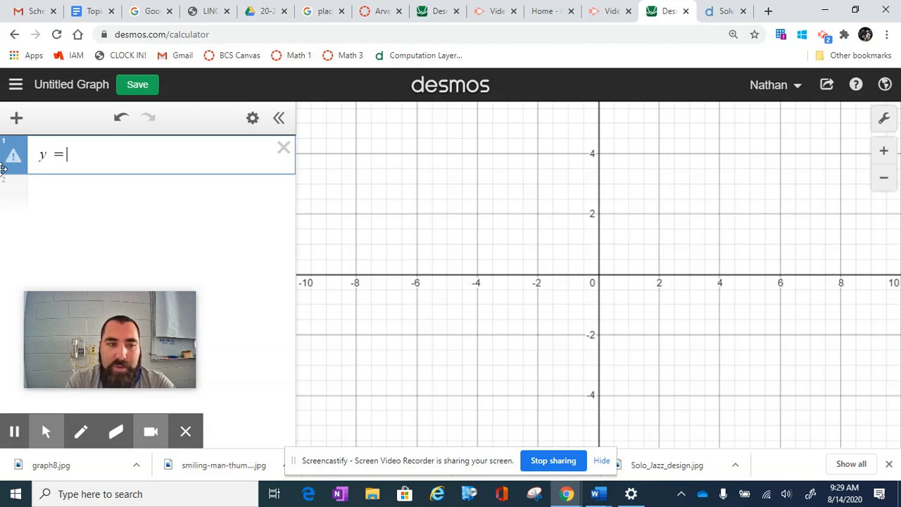
text(2x)
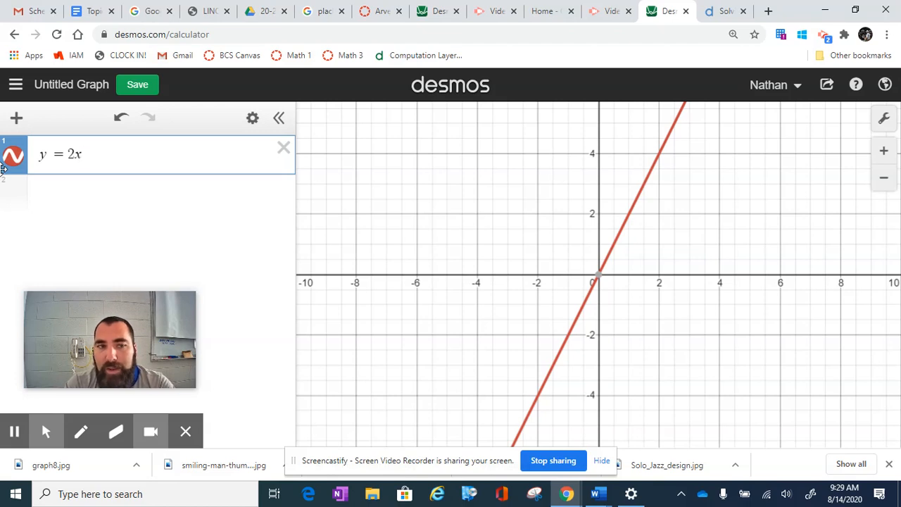
key(BackSpace)
key(BackSpace)
key(BackSpace)
key(BackSpace)
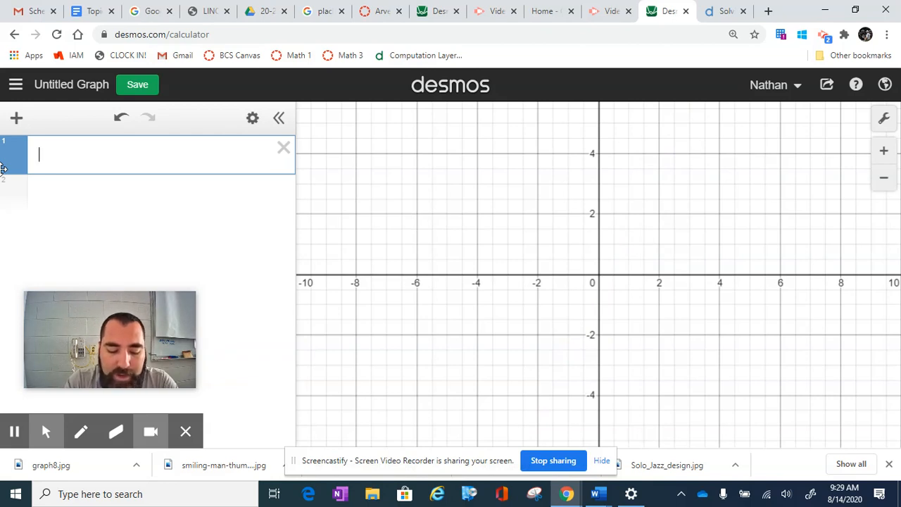
Step: Graph the equation t = 2d with other variable letters and delete the expression
text(t=d)
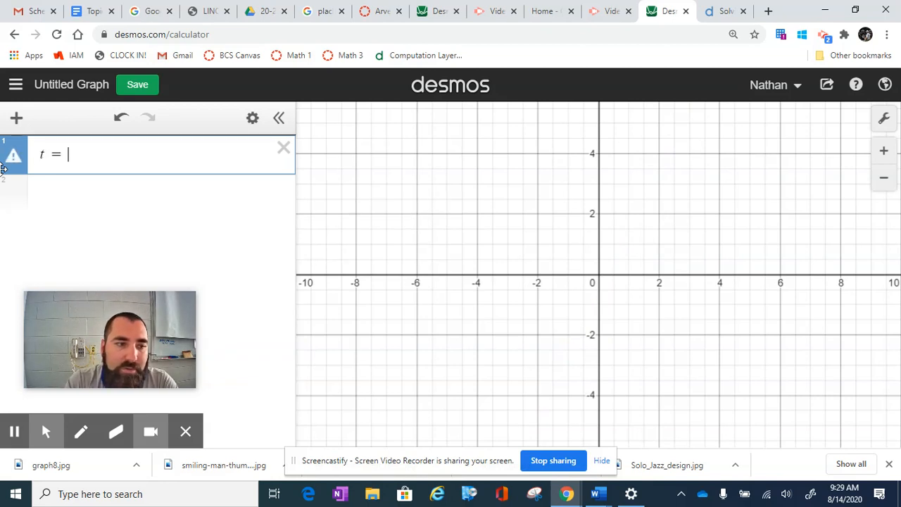
key(BackSpace)
text(2d)
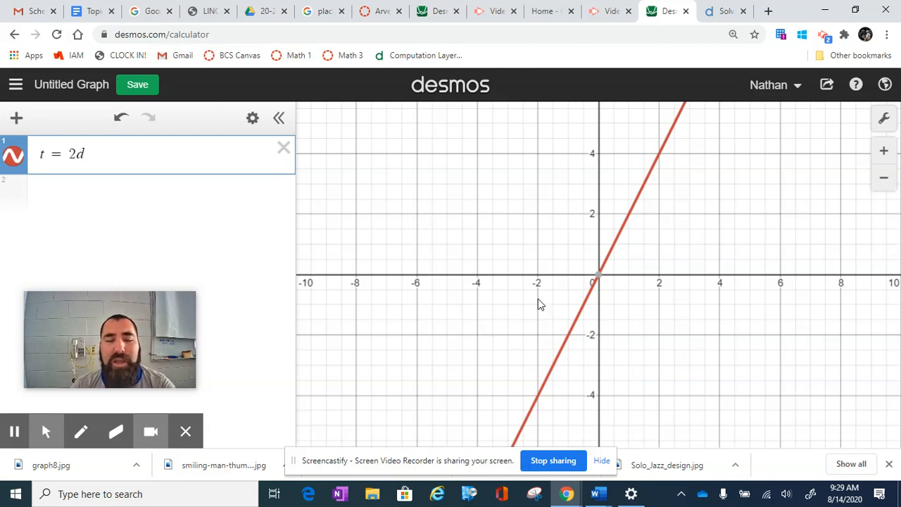
click(285, 152)
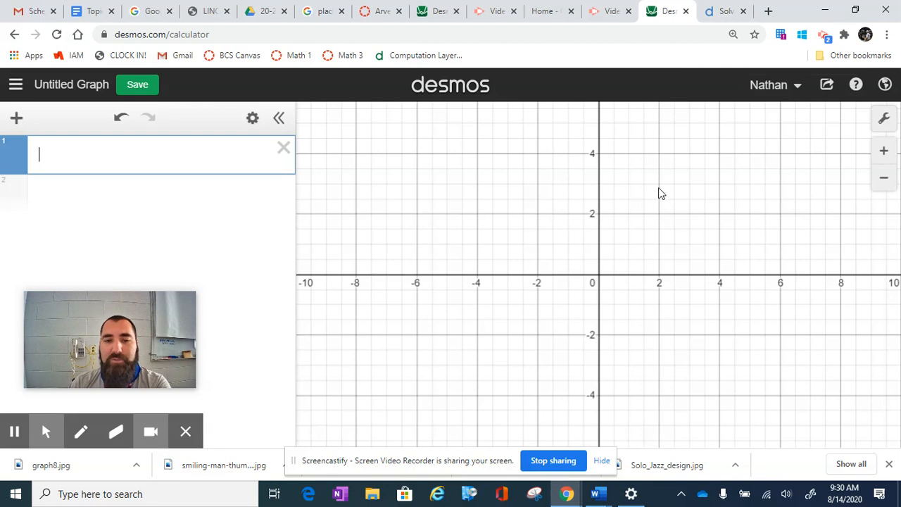
Step: Switch to the train problem's student screen preview and open its scientific calculator for a look, closing it again
click(715, 16)
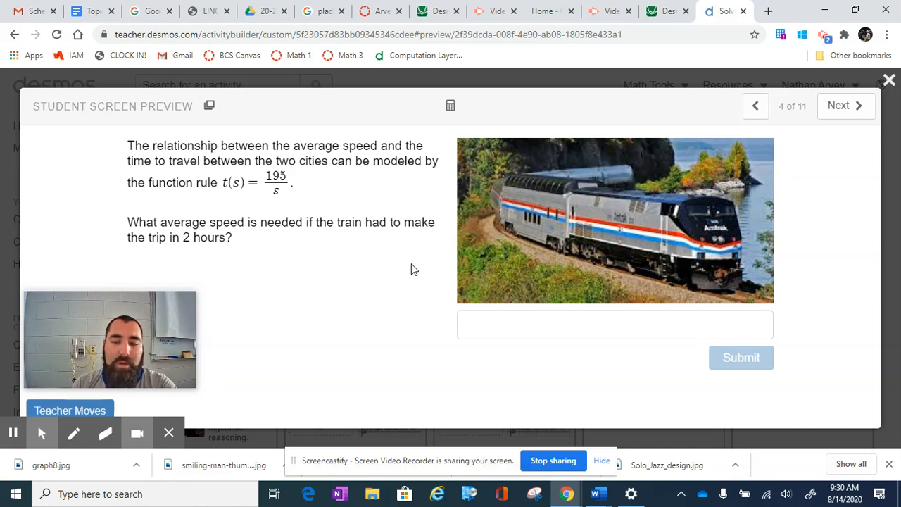
click(451, 108)
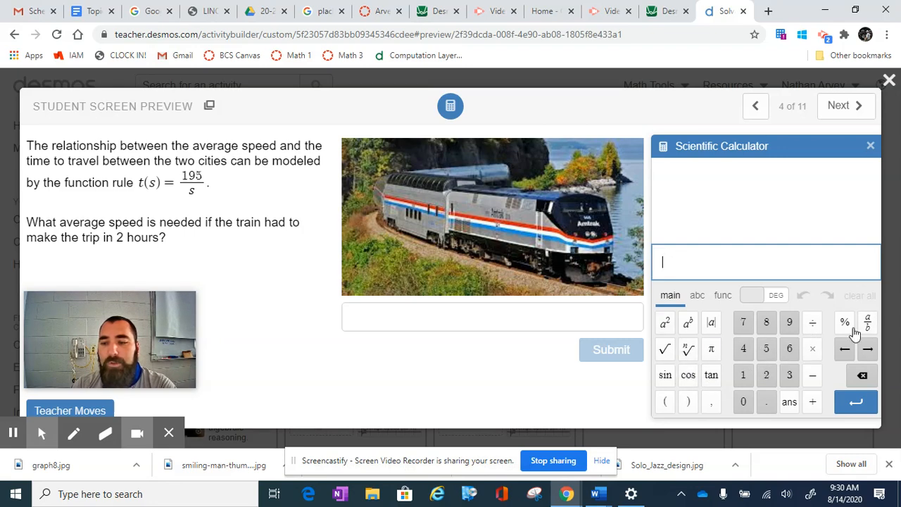
click(872, 147)
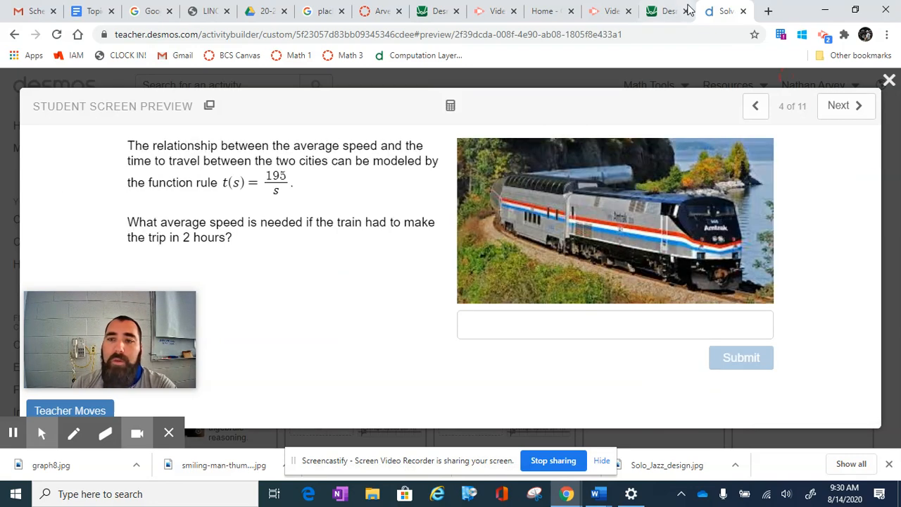
Step: Return to the graphing calculator and reduce the browser's page zoom by one level
click(669, 11)
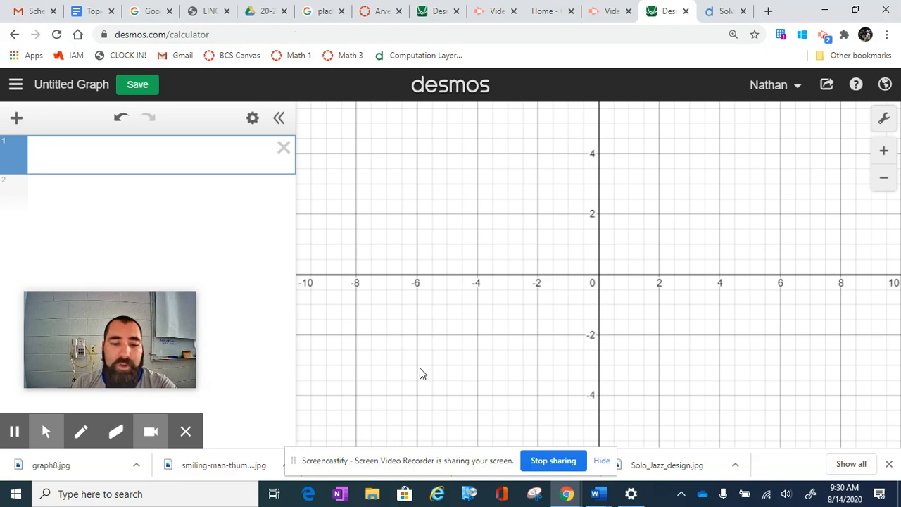
scroll(511, 339, down, 1)
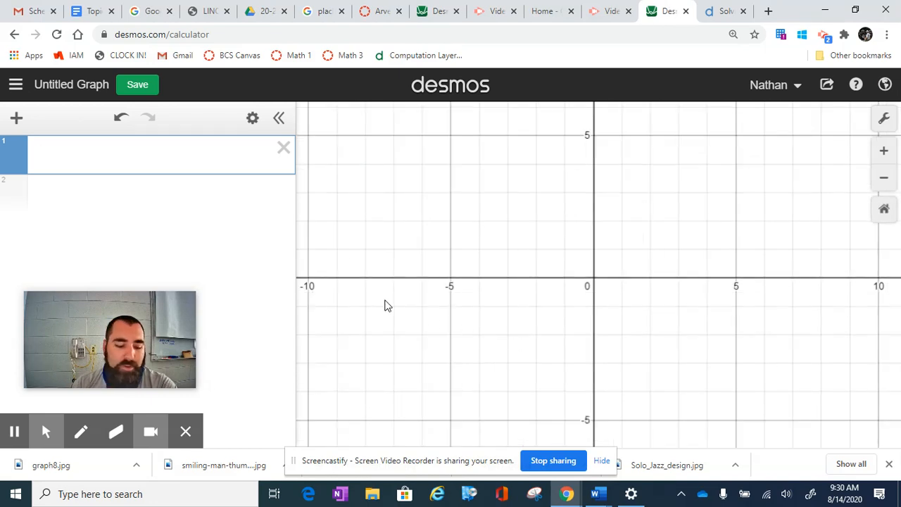
key(ctrl+minus)
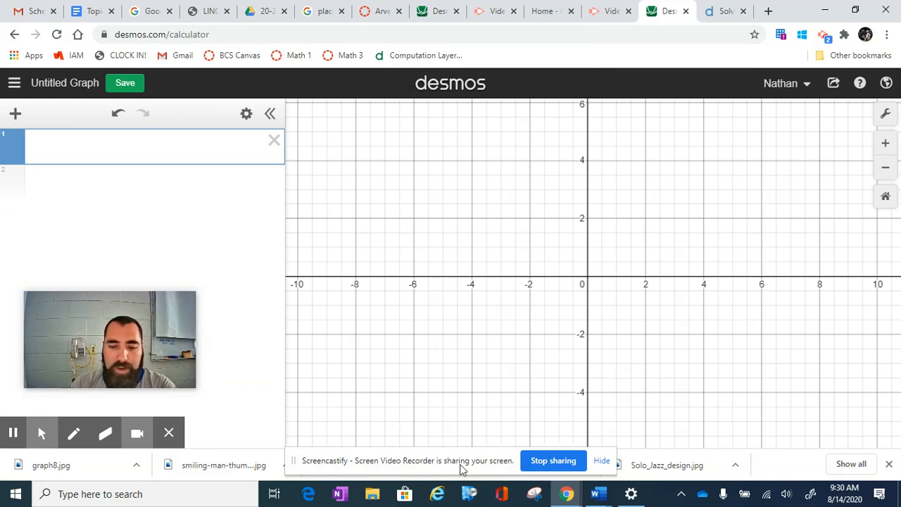
drag(458, 468, 629, 384)
drag(556, 386, 431, 454)
drag(172, 364, 632, 364)
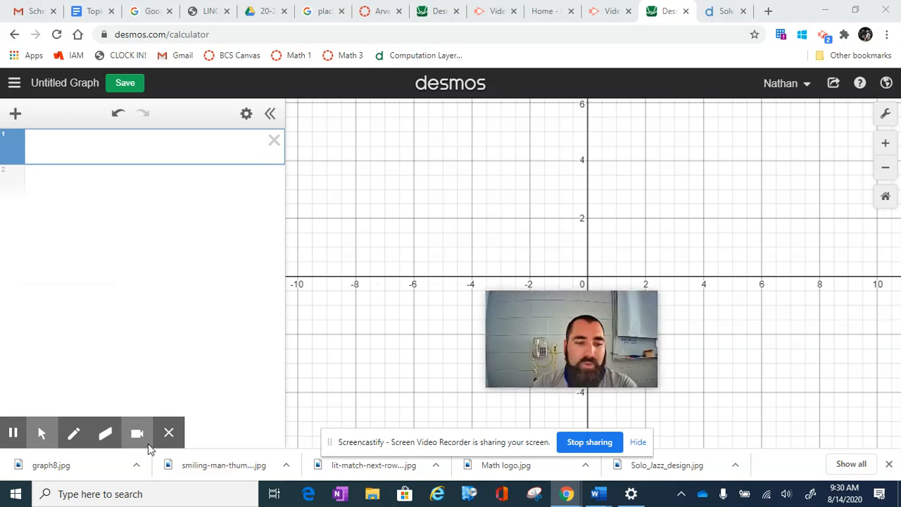
drag(563, 334, 382, 368)
Step: Insert a square root symbol in the empty first expression line using sqrt
click(112, 140)
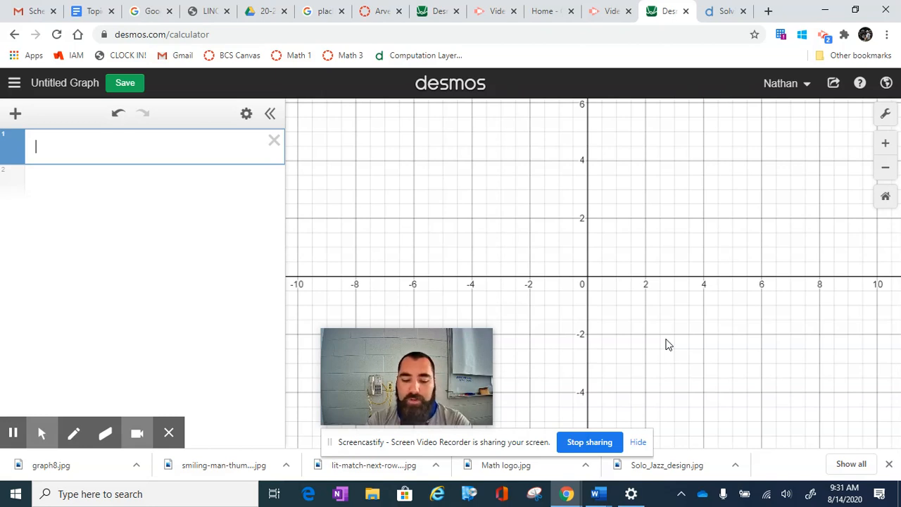
text(sqr)
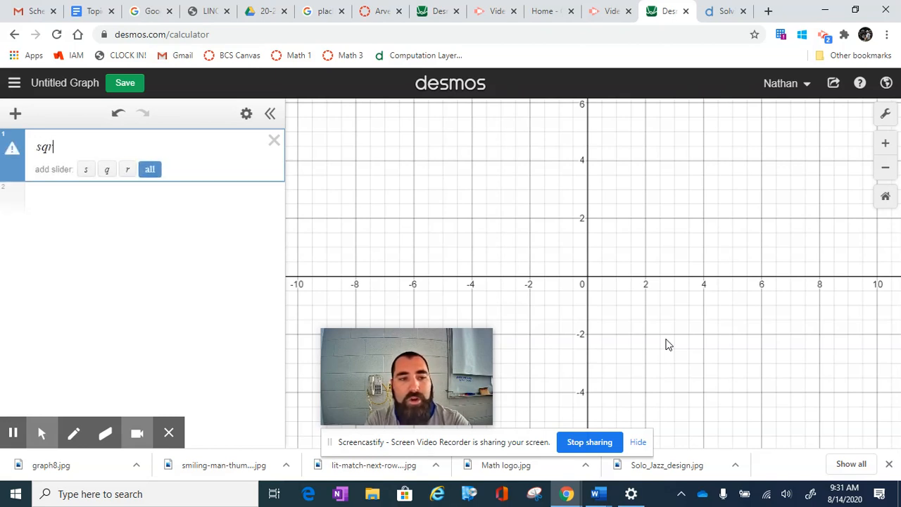
text(t)
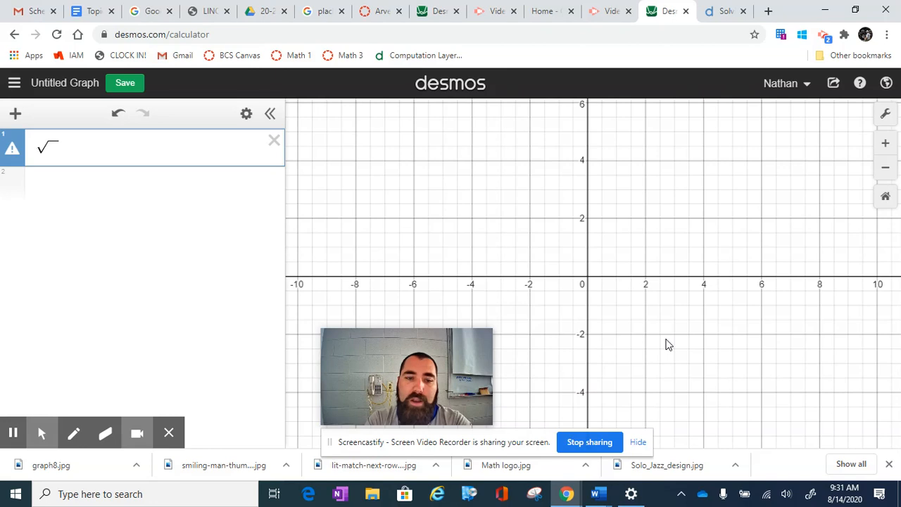